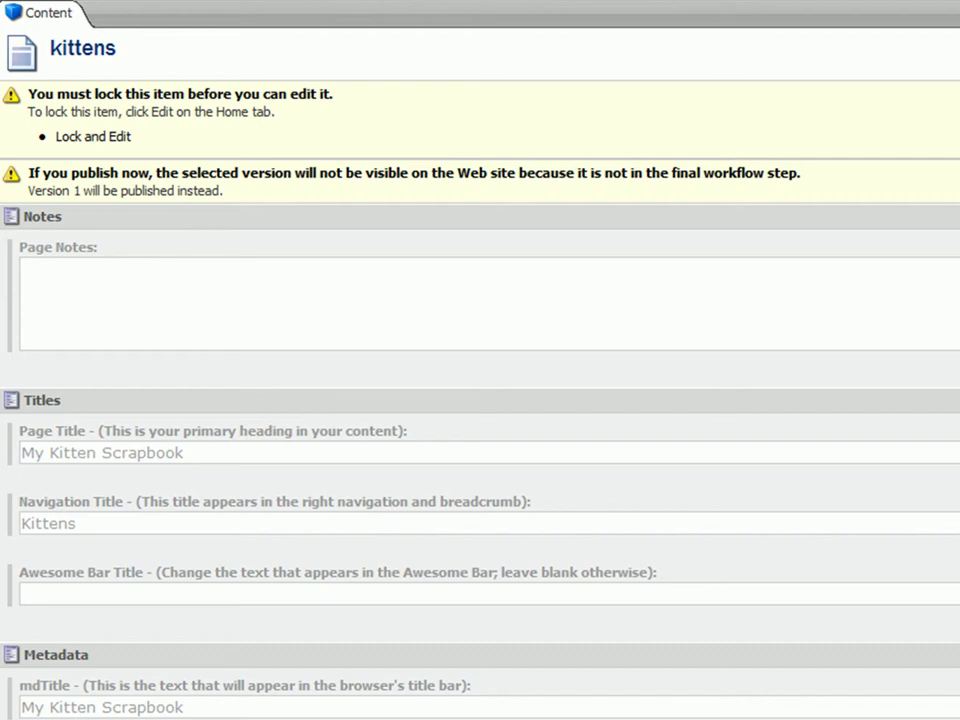
- Lock the kittens item for editing and scroll down to its Primary Content field
click(122, 137)
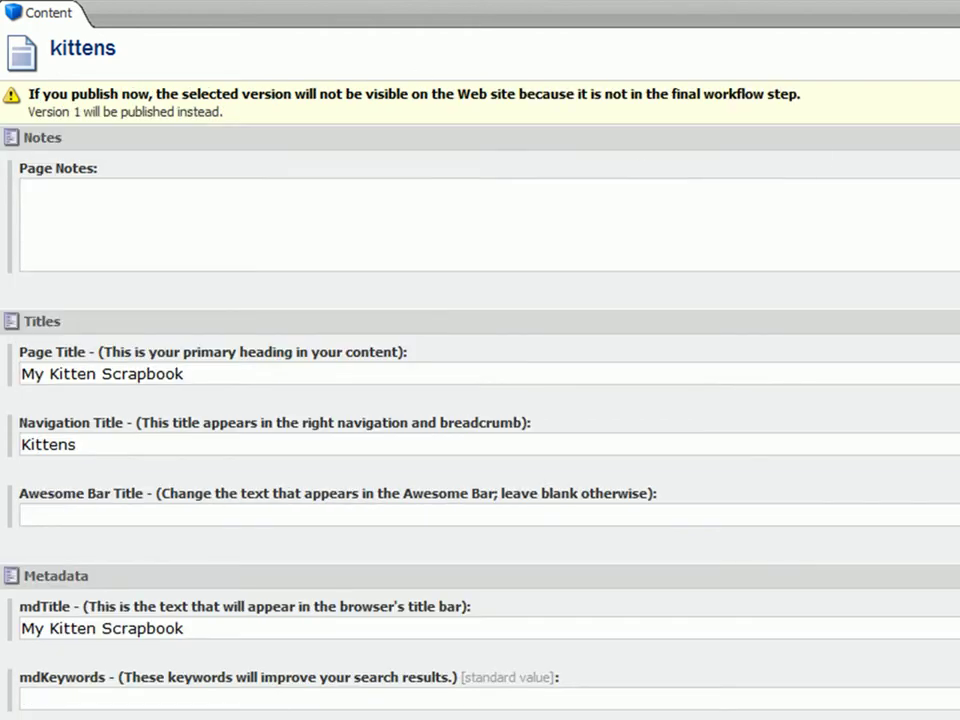
scroll(955, 140, down, 2)
scroll(955, 140, down, 4)
scroll(480, 360, down, 4)
scroll(480, 360, down, 3)
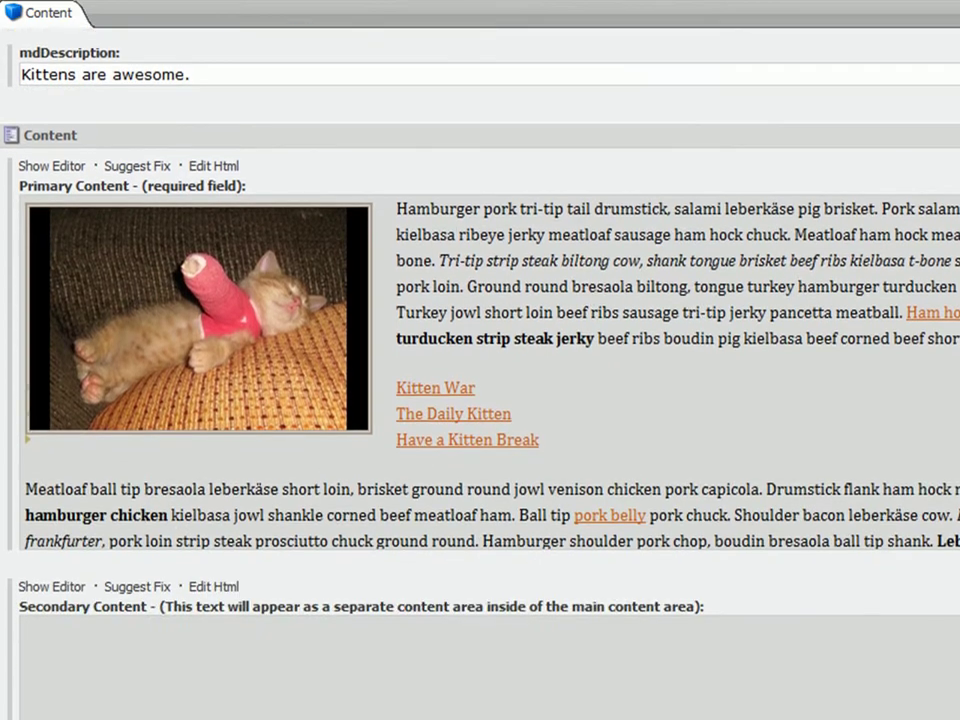
scroll(480, 360, down, 2)
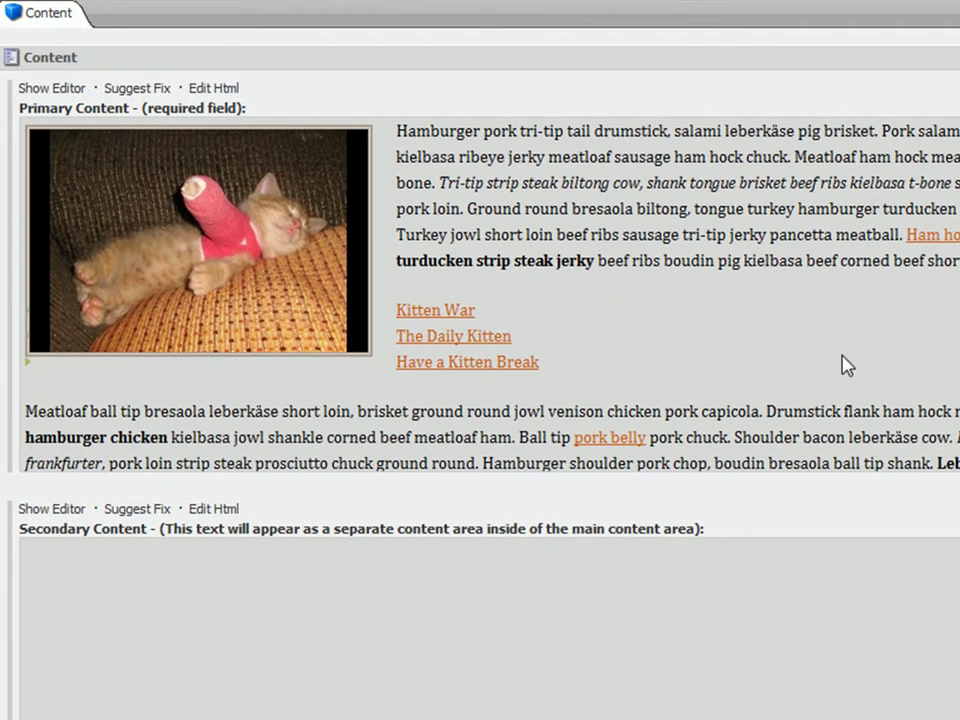
- Open Primary Content in the rich text editor and add a blank line after 'hamburger kielbasa.'
click(75, 92)
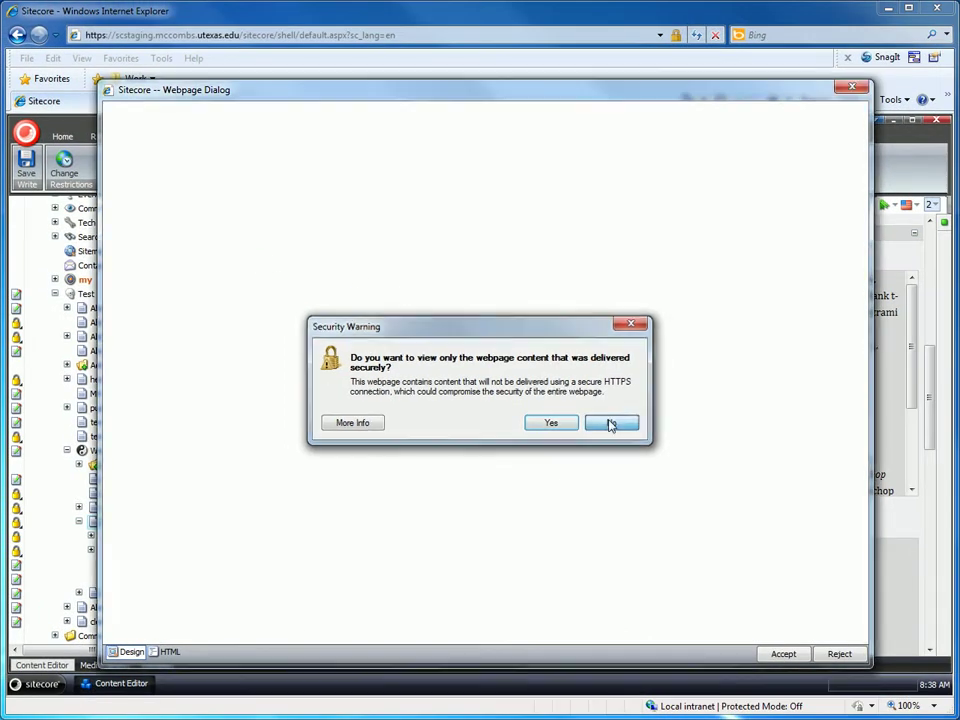
click(609, 422)
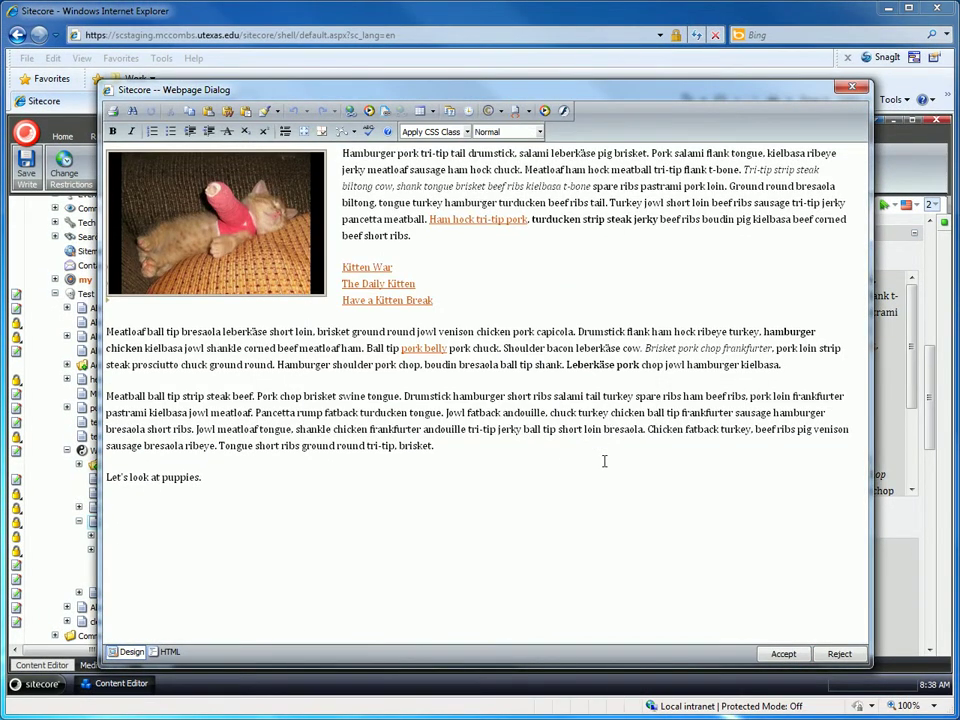
click(805, 366)
key(Return)
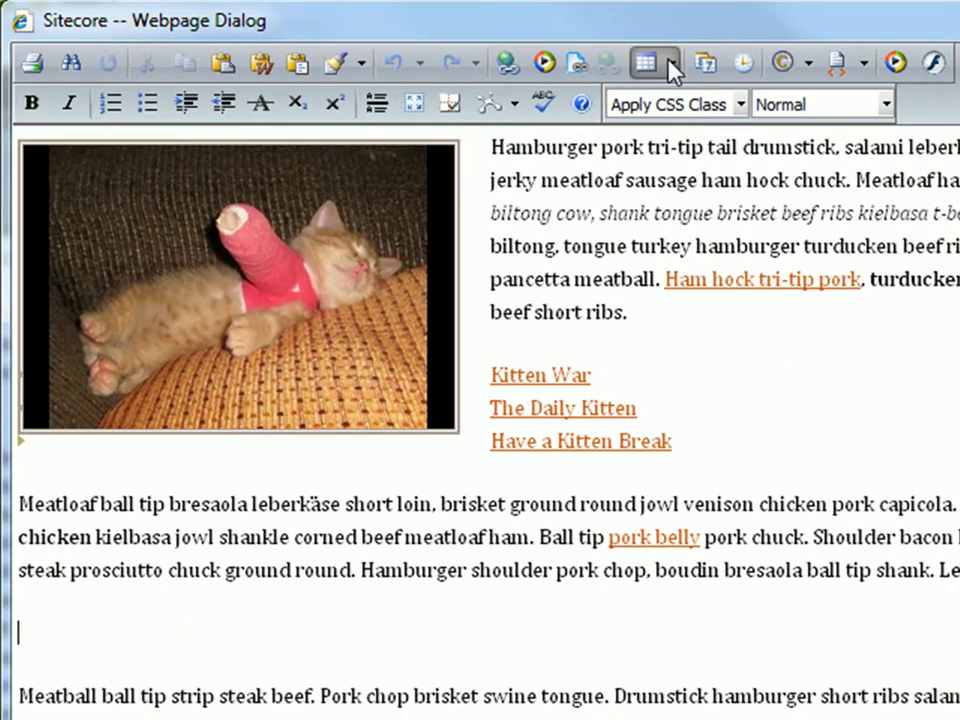
- Open the Table Wizard from the Insert Table dropdown
click(670, 63)
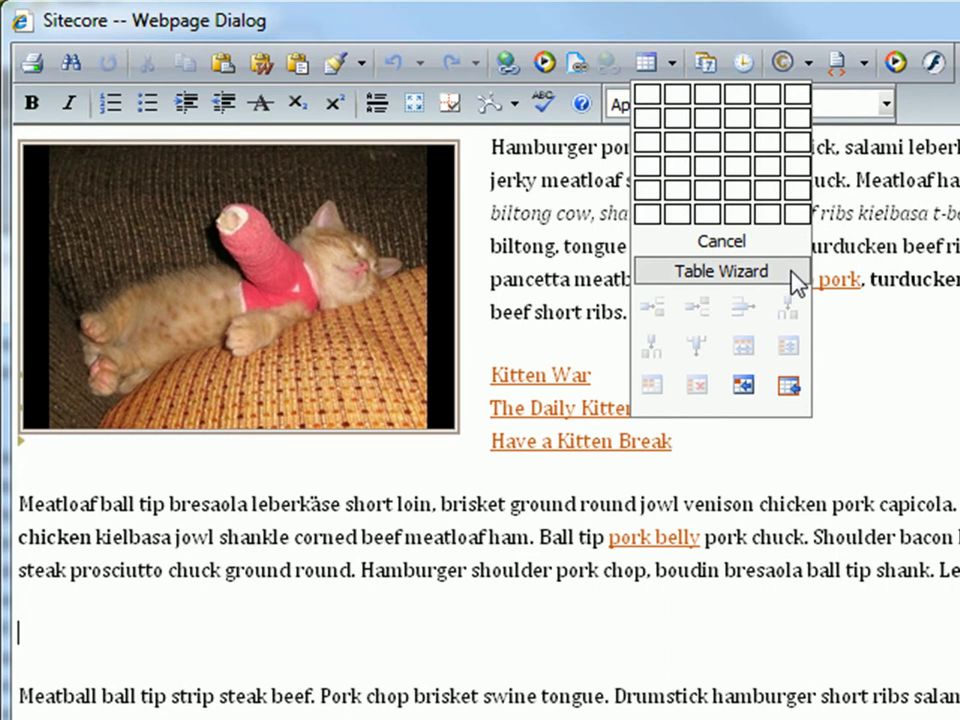
click(793, 272)
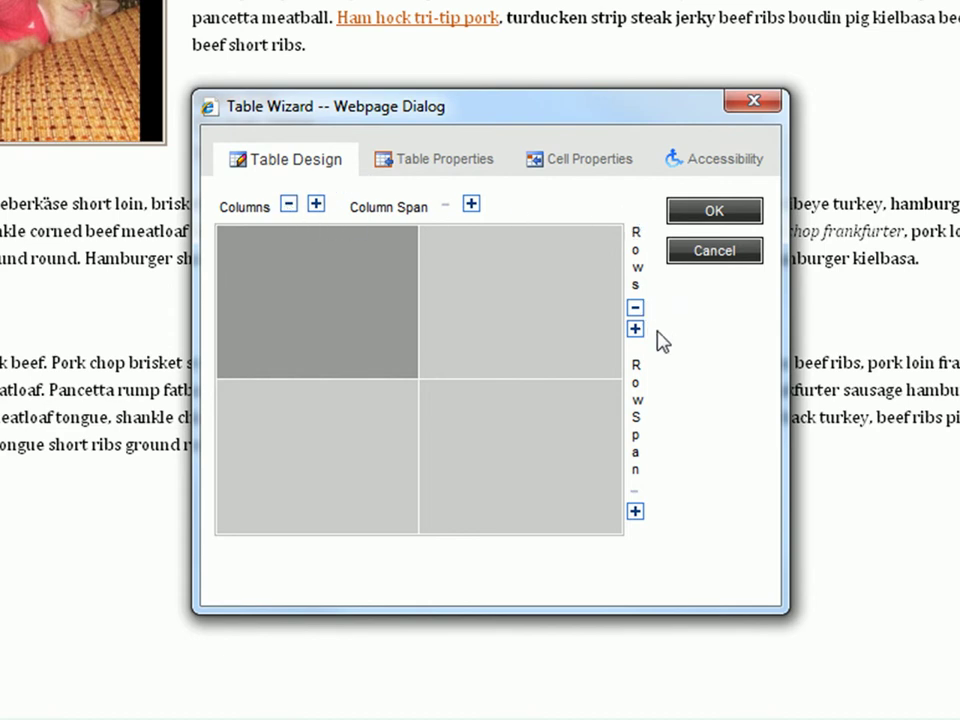
- Set the table grid to five columns and four rows
click(316, 205)
click(316, 205)
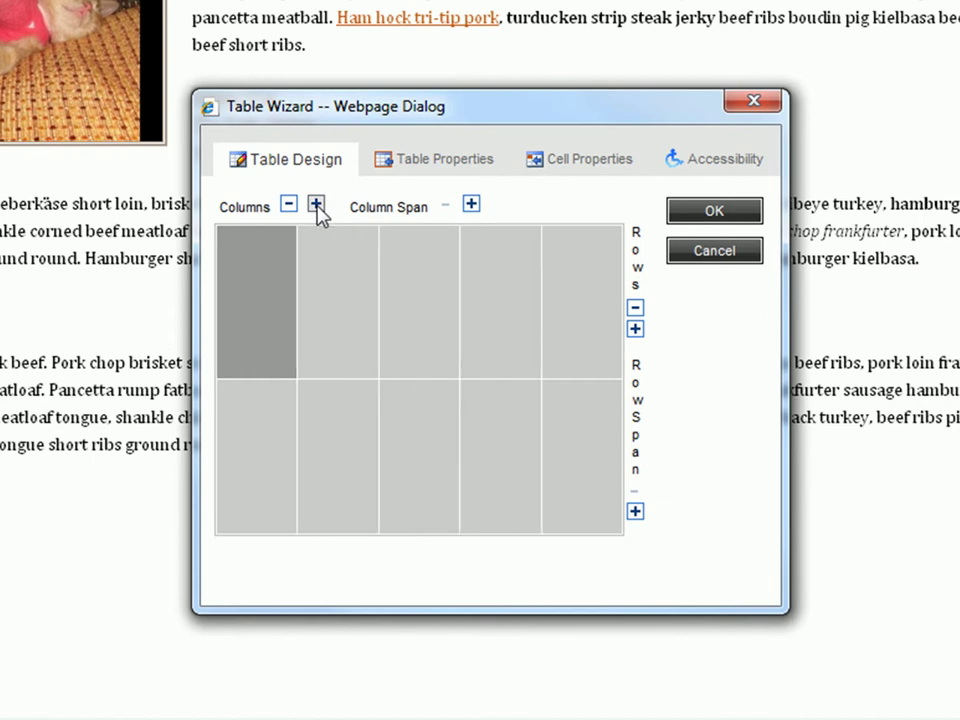
click(635, 331)
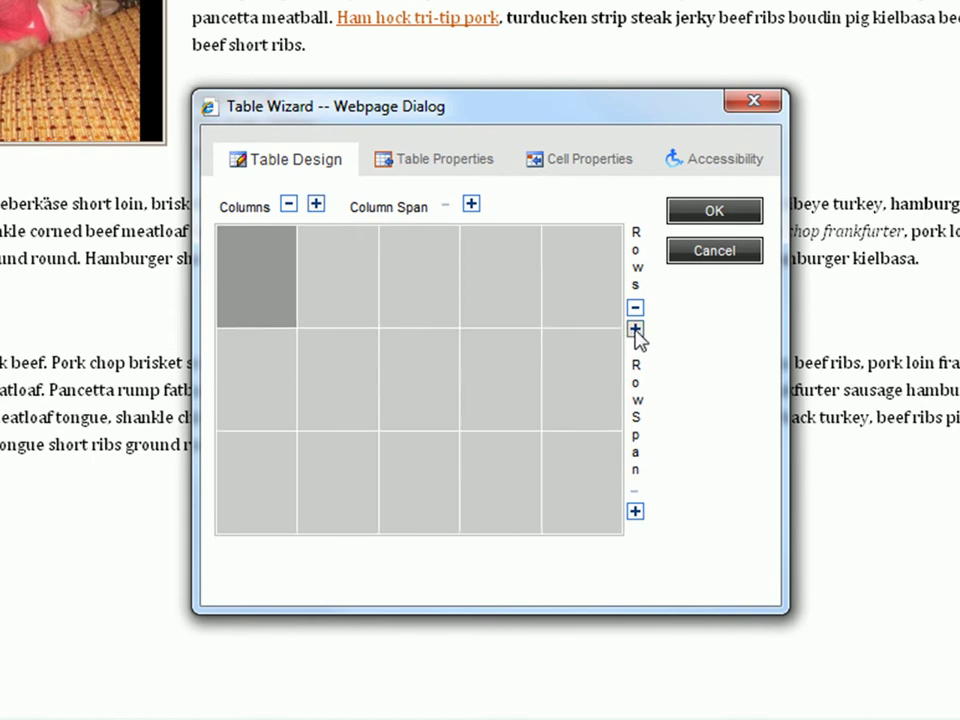
click(636, 331)
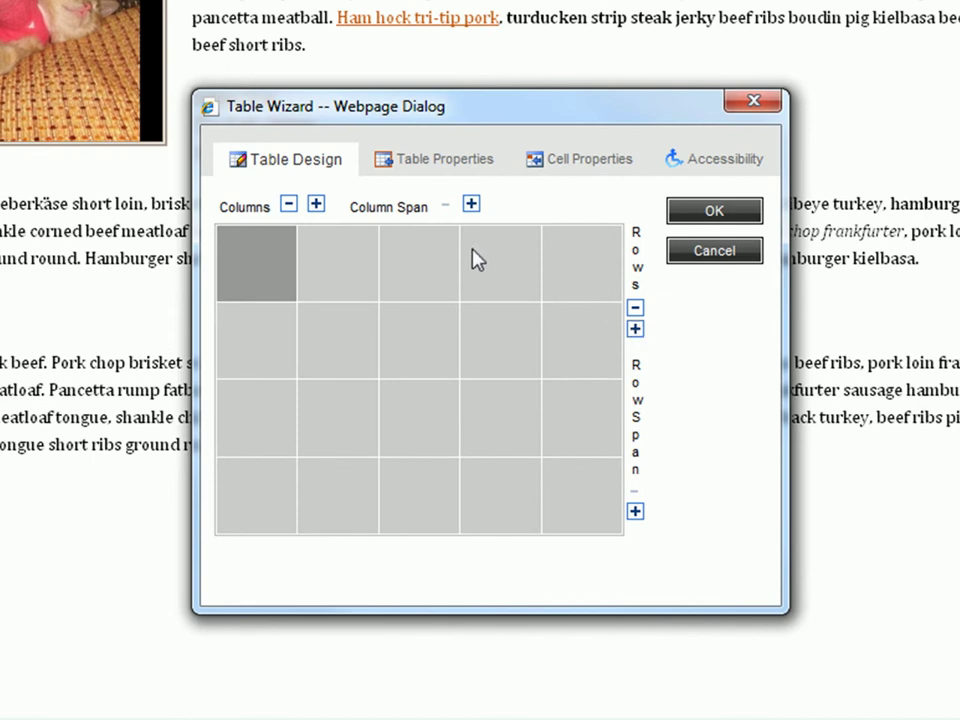
- Try widening the top-left cell's column span, then reset it to 1
click(473, 205)
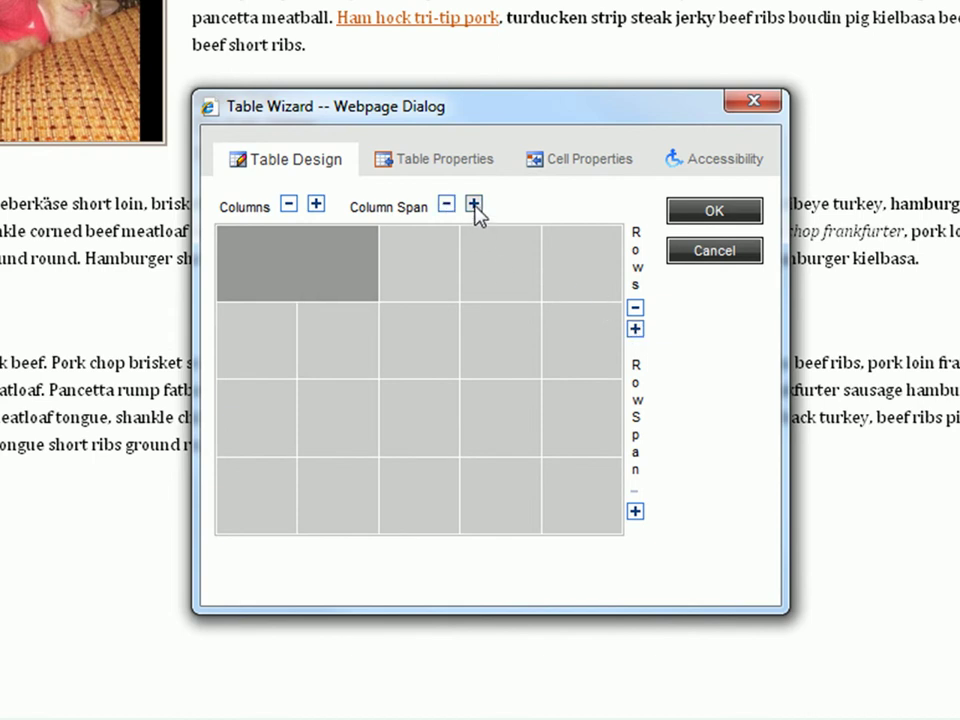
click(474, 206)
click(474, 206)
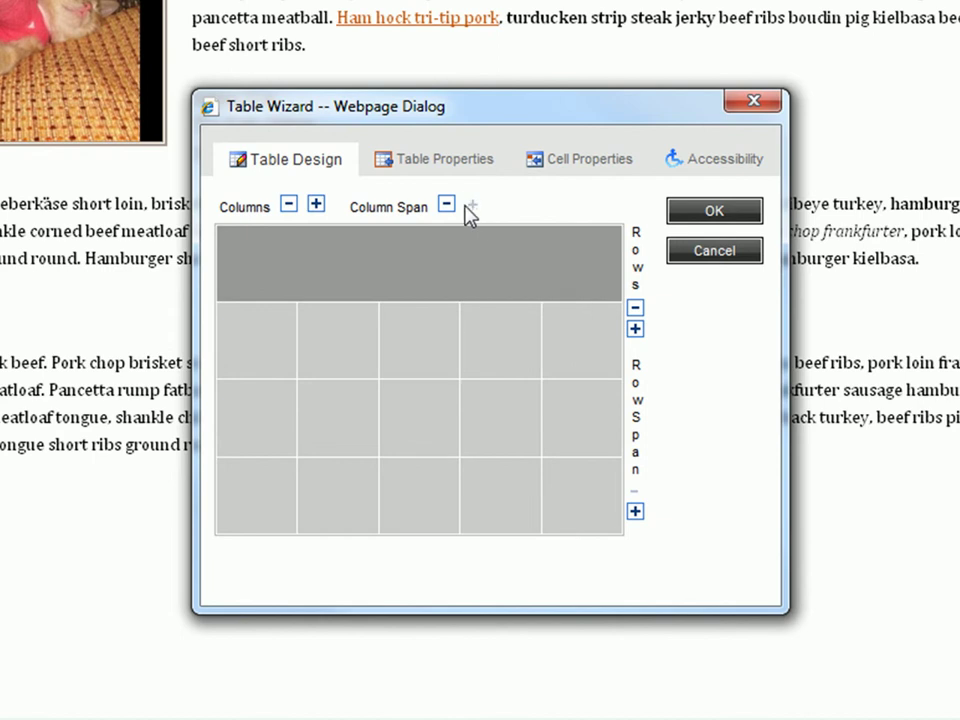
click(446, 206)
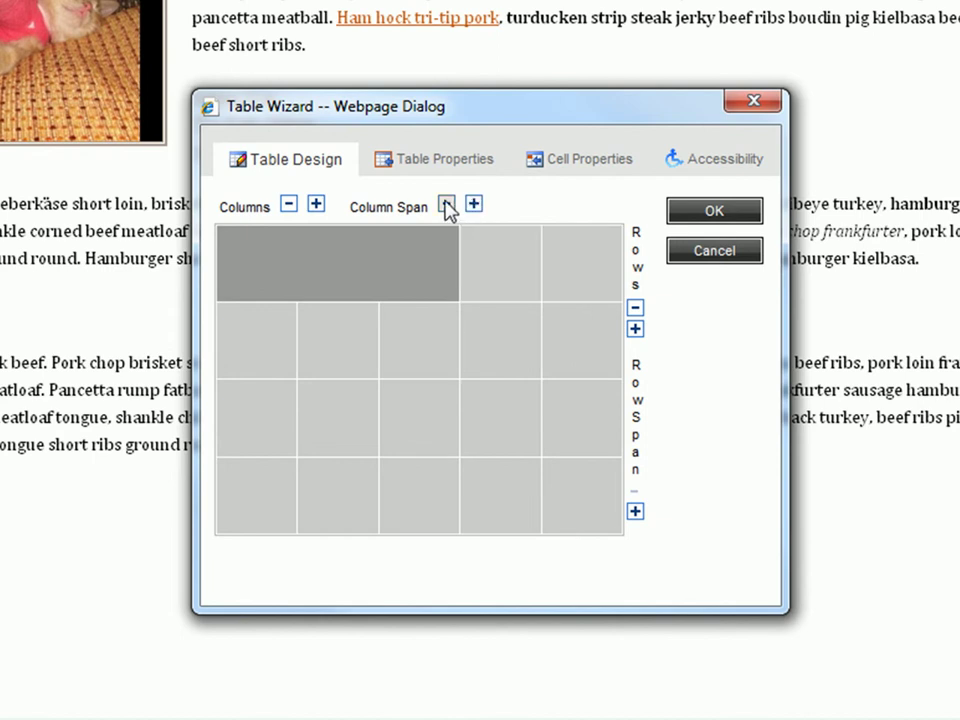
click(446, 206)
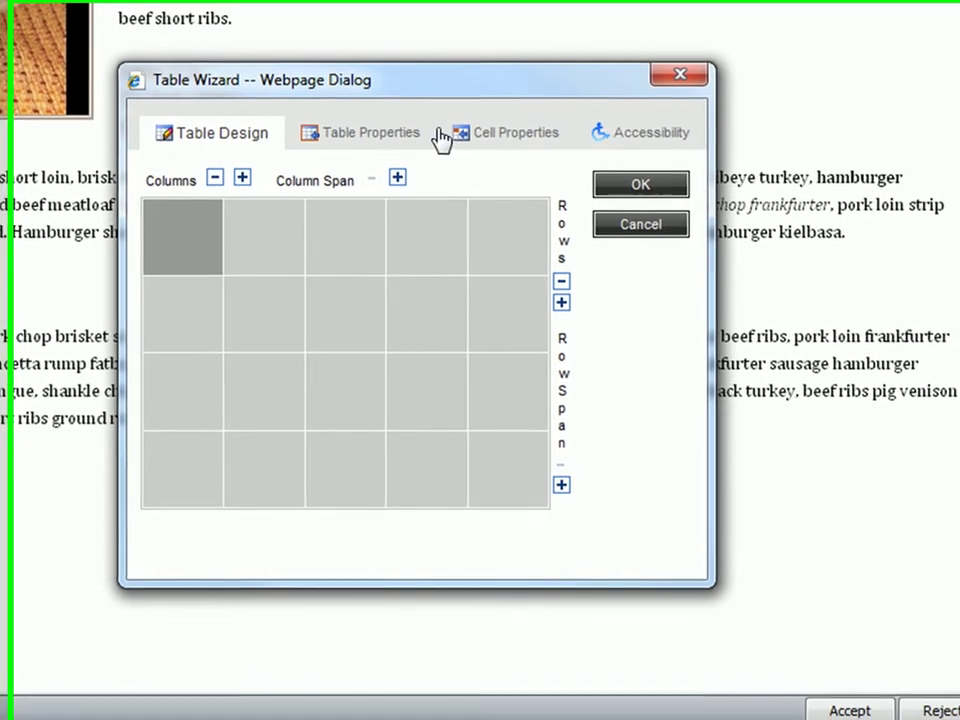
- Review the Table Properties tab, then move on to Cell Properties
click(405, 136)
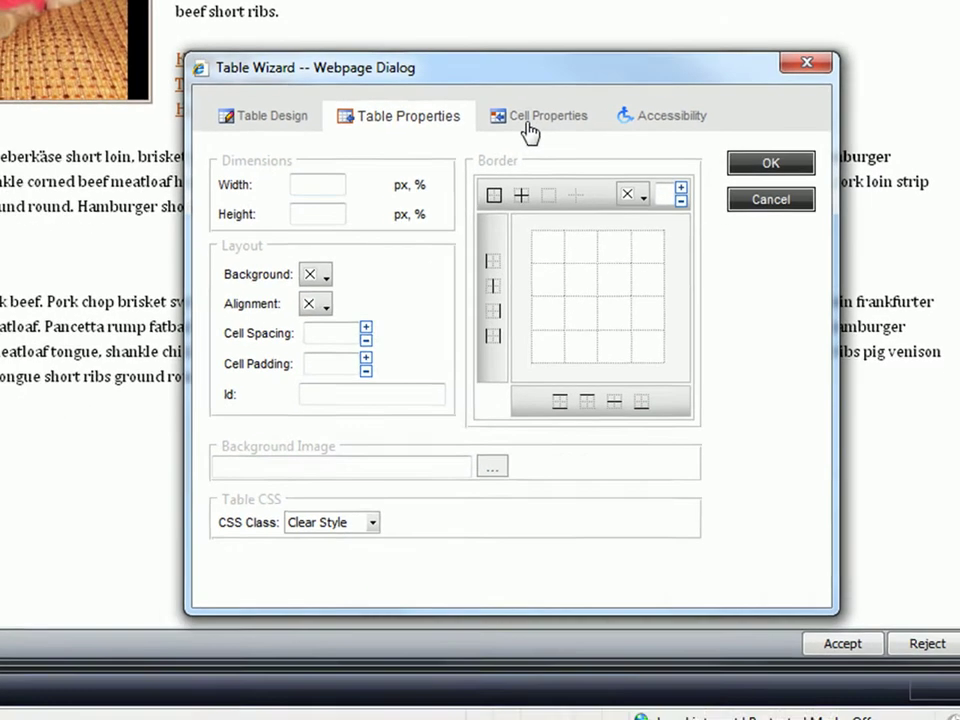
click(490, 140)
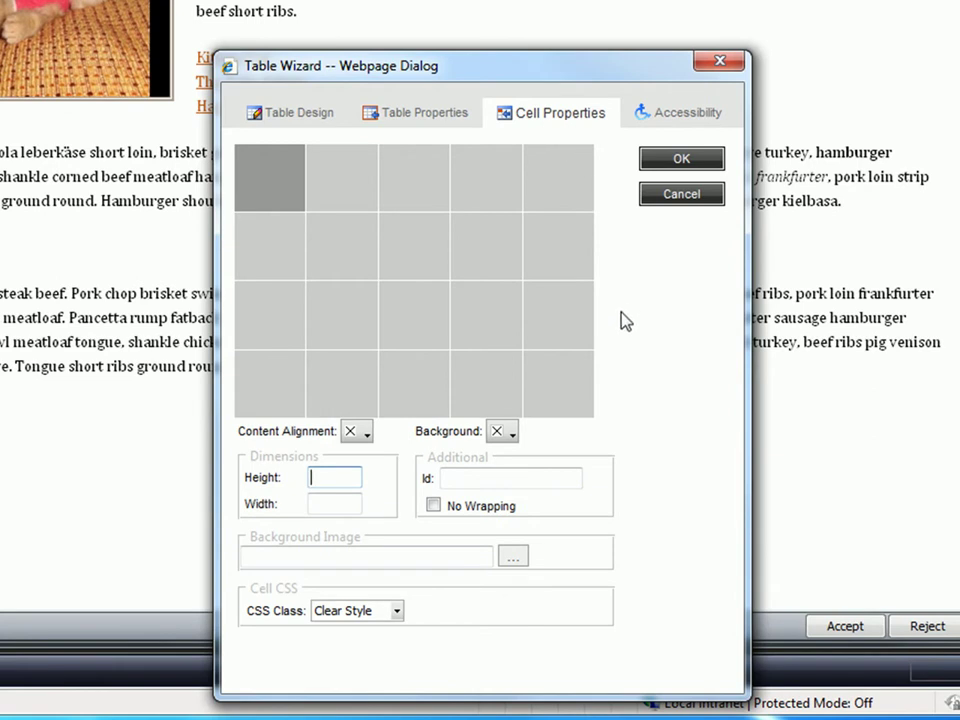
- Select several cells in the Cell Properties grid, then go to the Accessibility settings
click(372, 192)
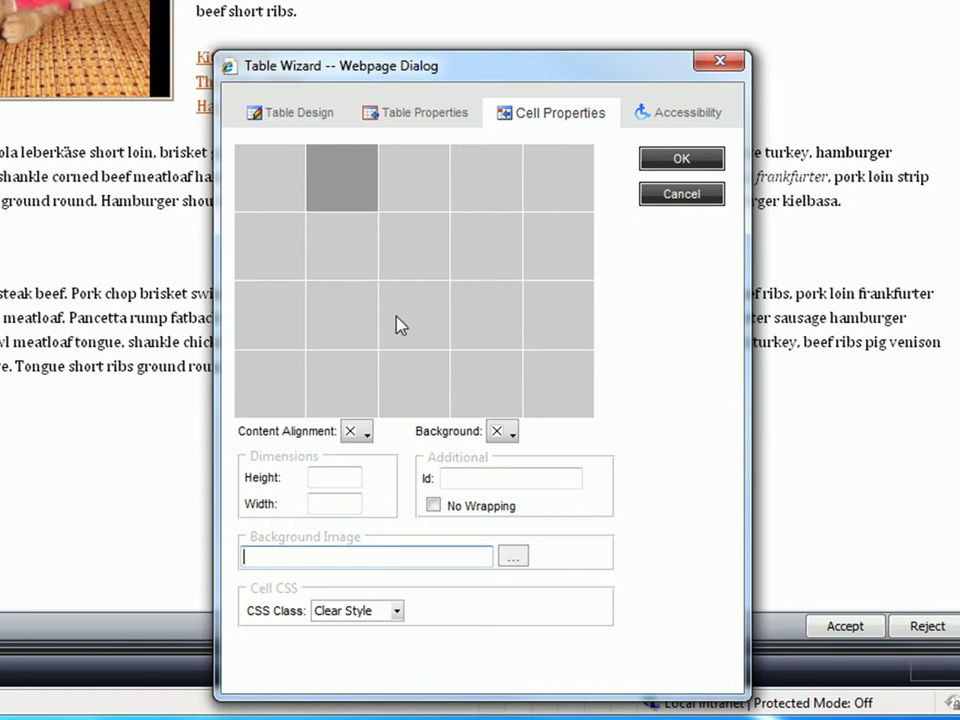
click(412, 186)
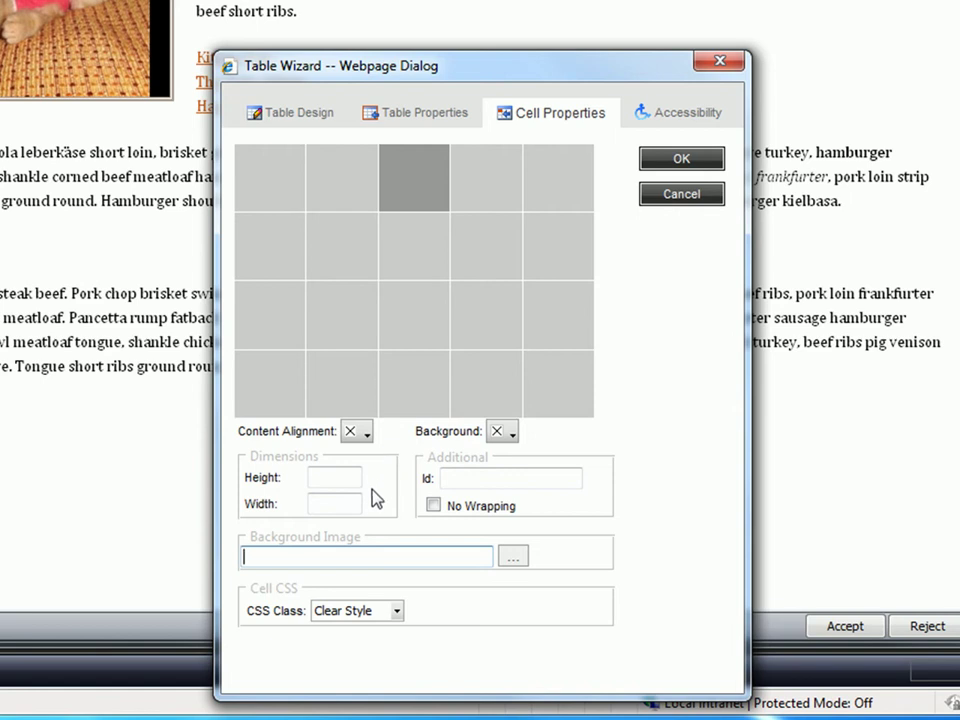
click(290, 254)
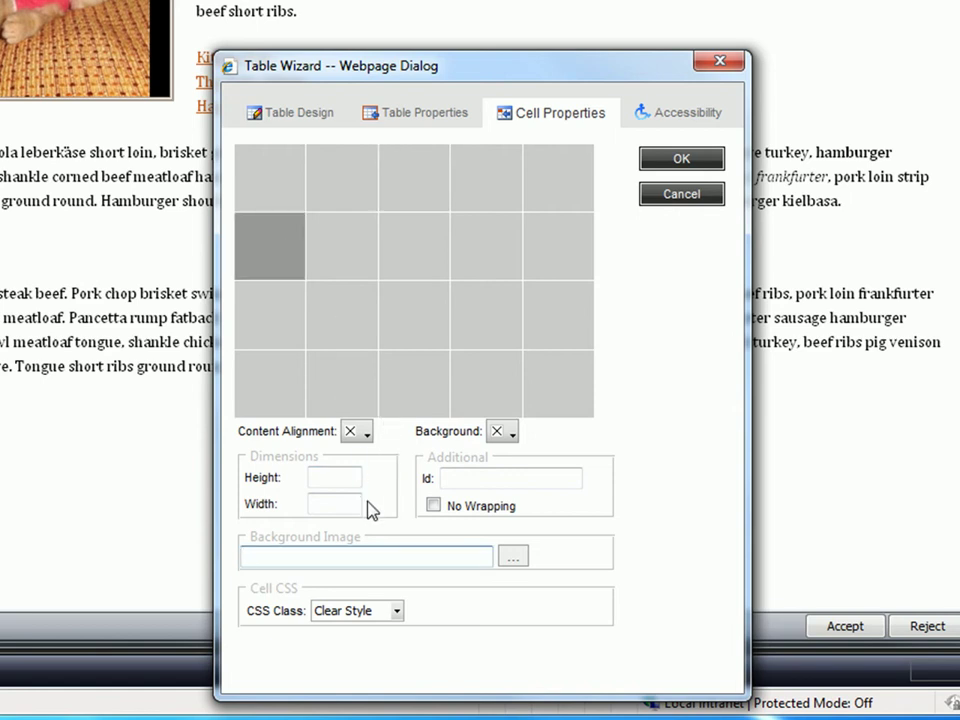
click(662, 118)
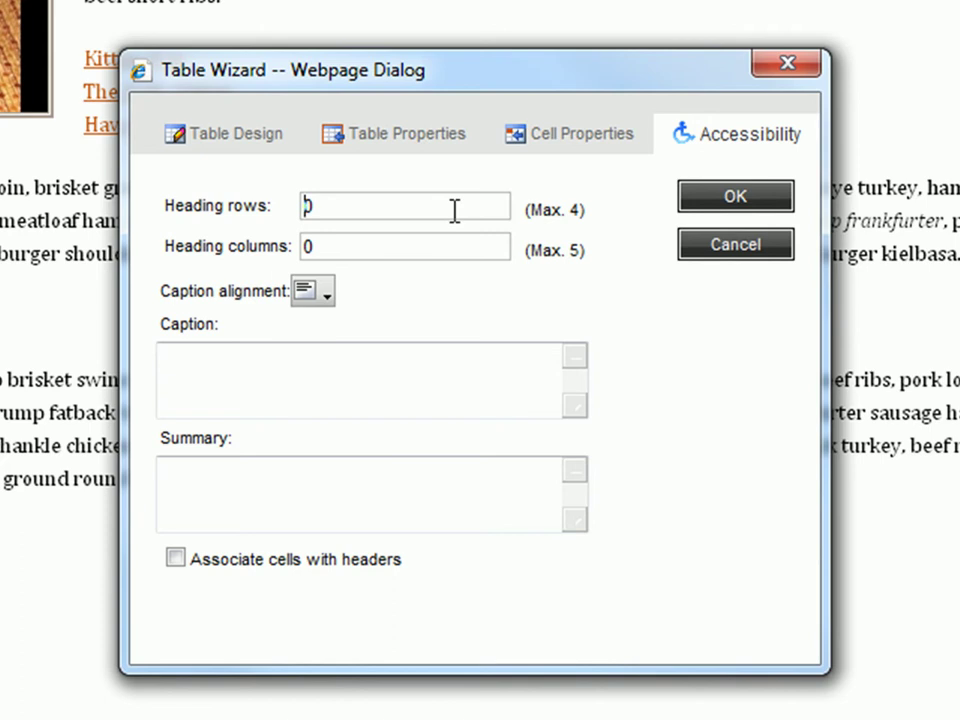
- Set Heading rows 1, Heading columns 0, associate cells with headers, and insert the table
drag(454, 211, 241, 219)
text(1)
drag(375, 247, 253, 251)
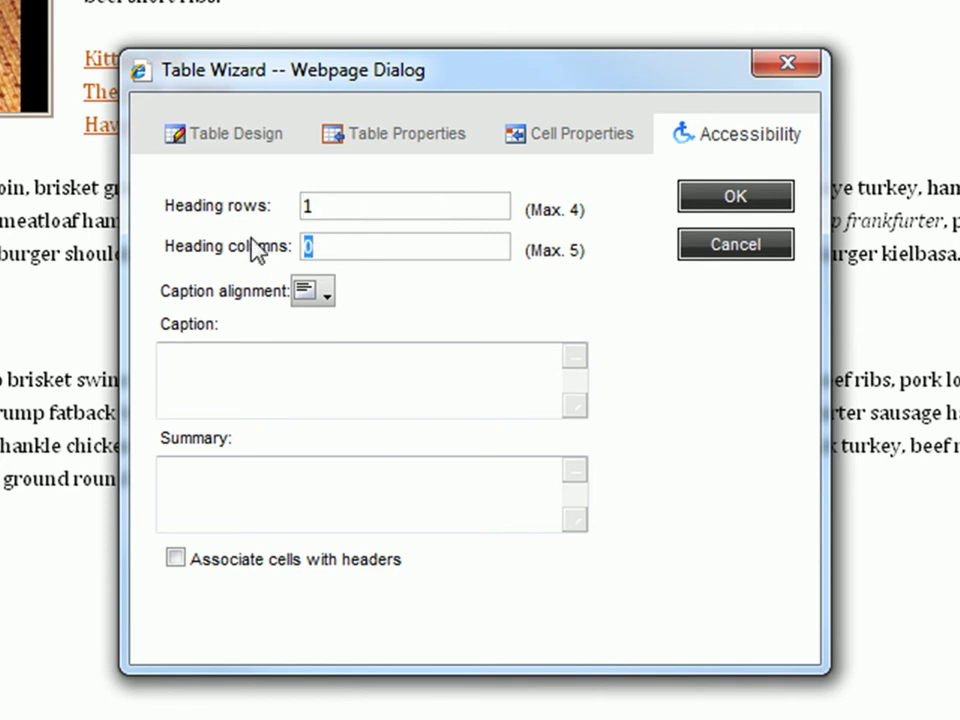
text(1)
drag(426, 252, 231, 261)
text(0)
click(420, 201)
click(175, 560)
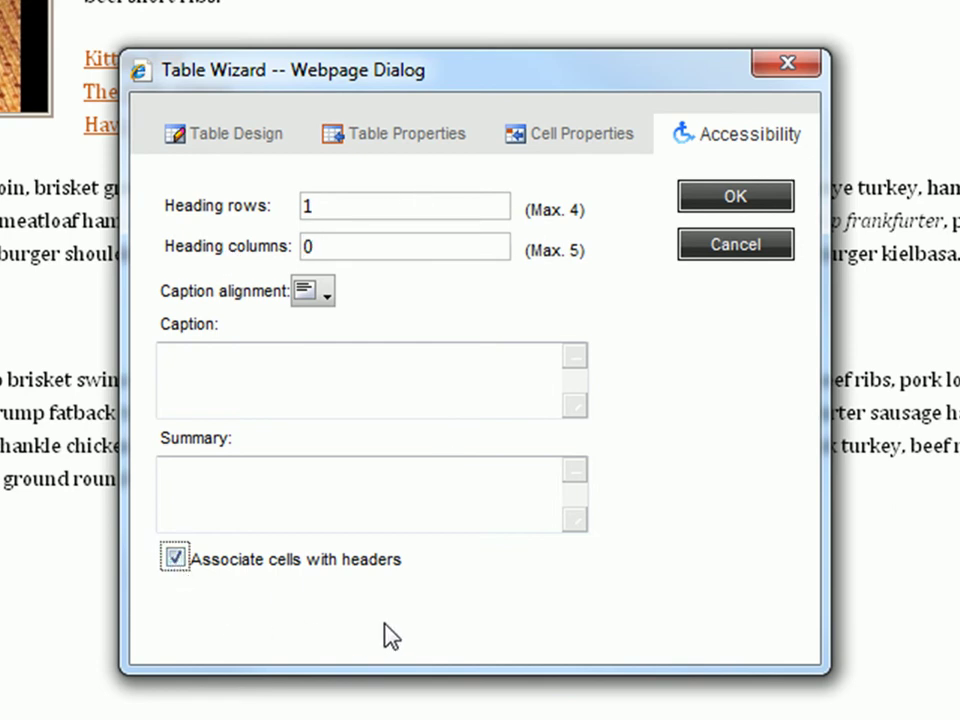
click(782, 200)
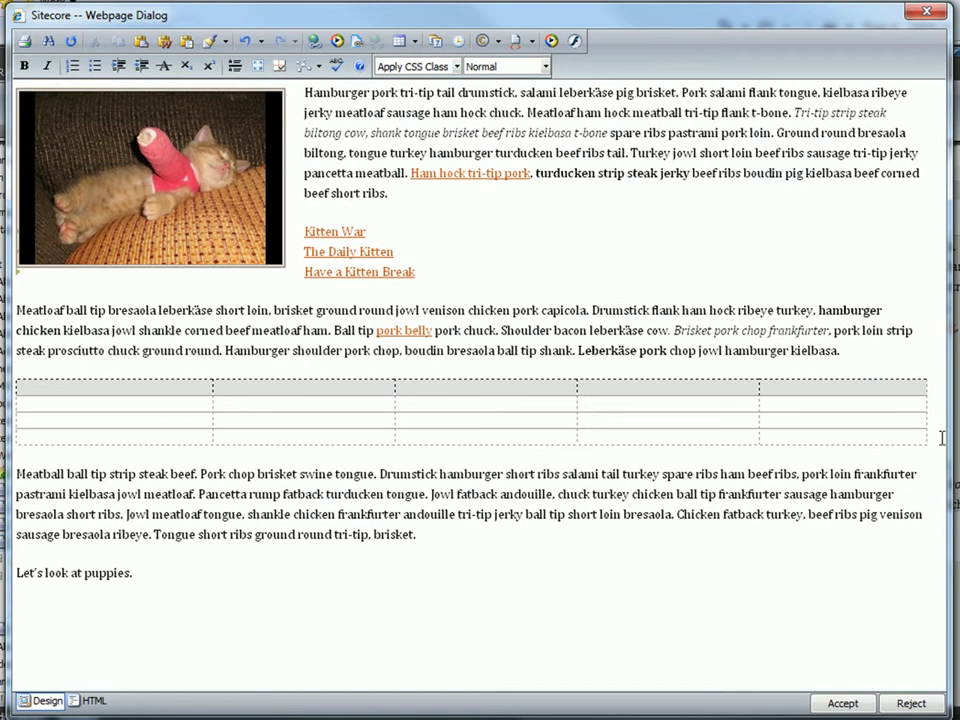
- Place the caret in the table's first header cell
click(917, 441)
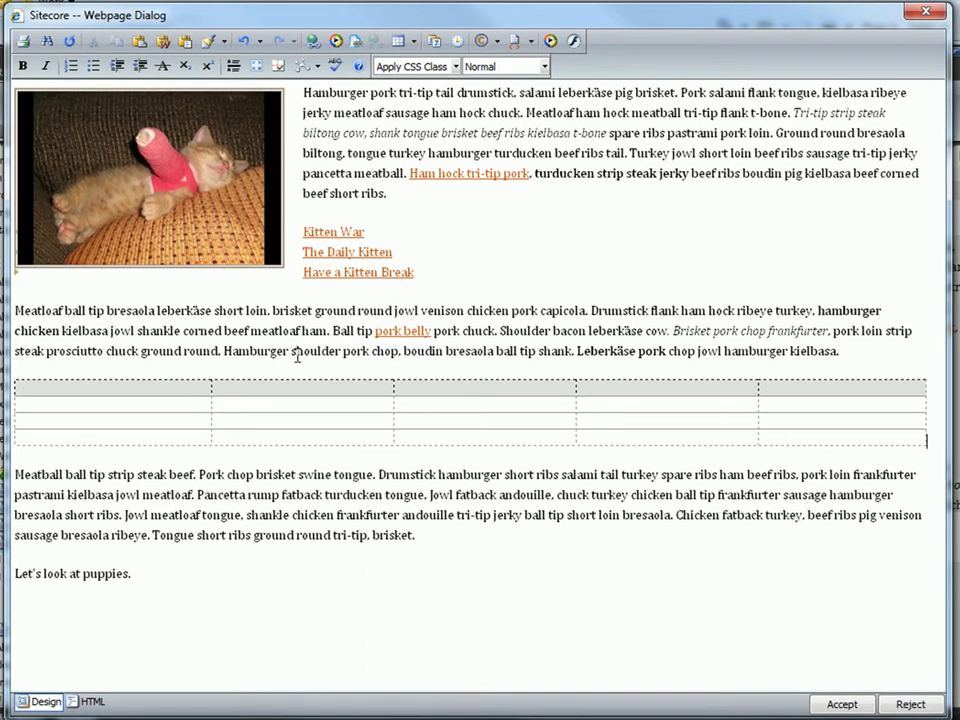
click(160, 389)
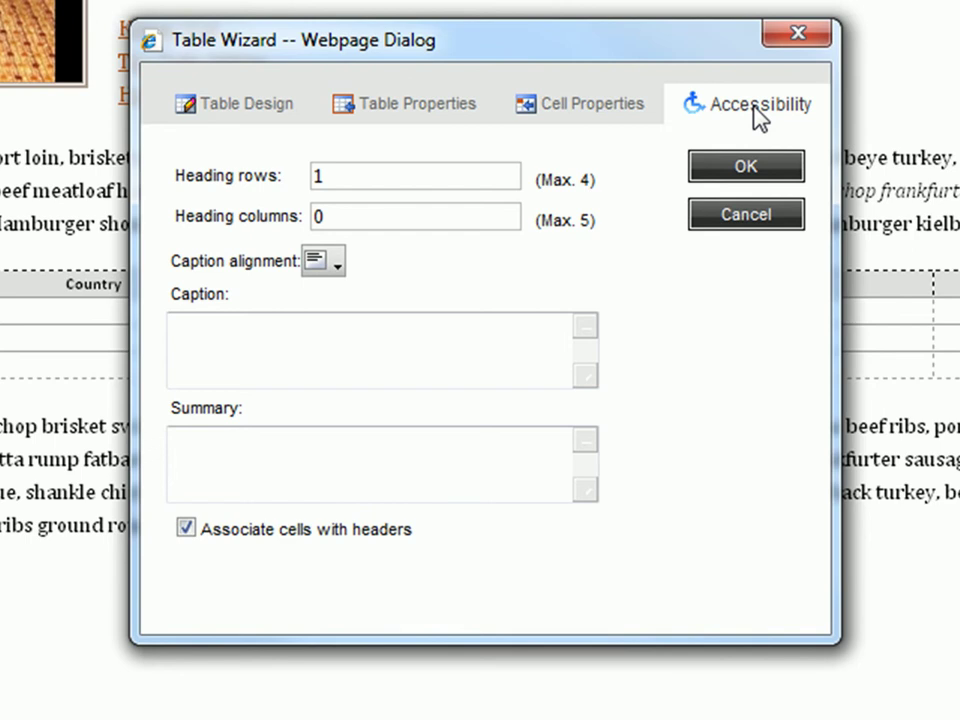
- Add caption 'Different Cat Breeds' and a summary about cat types, origins, body and coat types
click(528, 318)
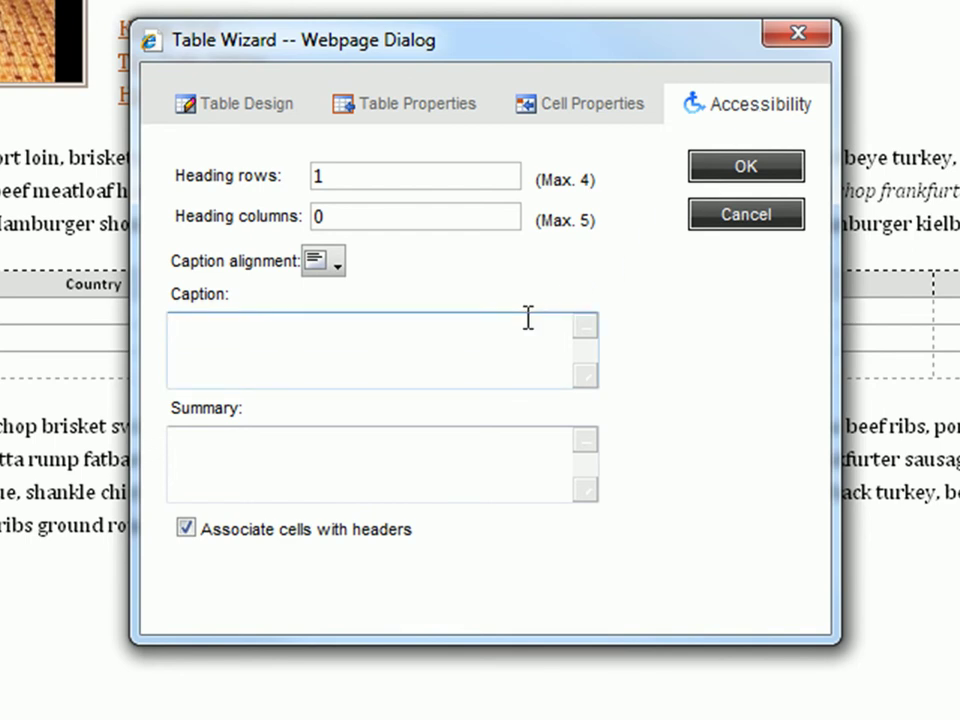
text(Different Cat Breeds)
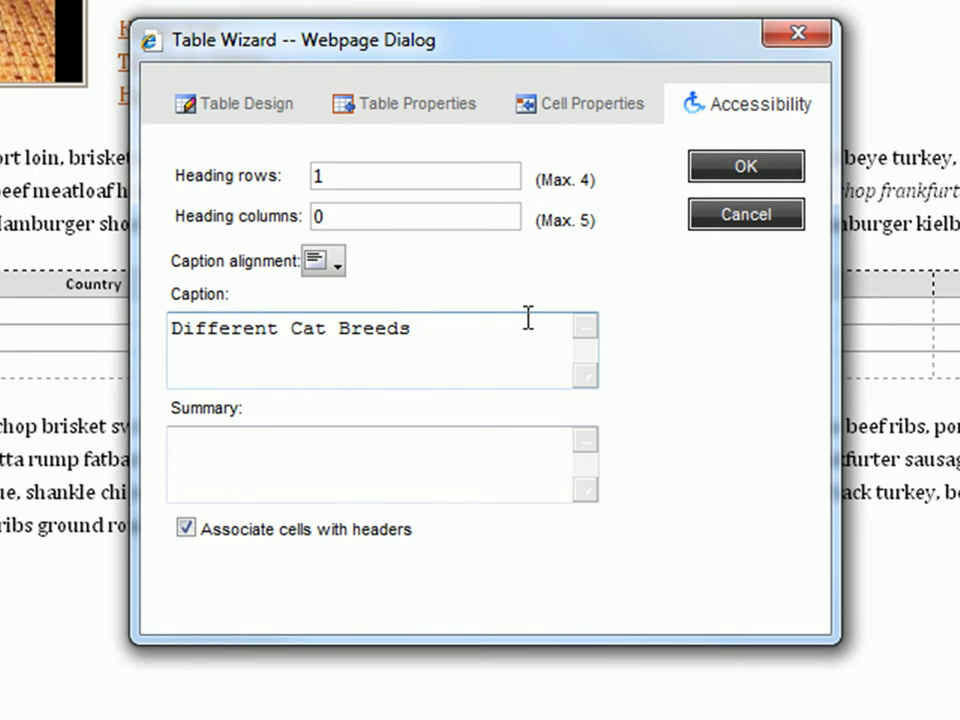
click(481, 457)
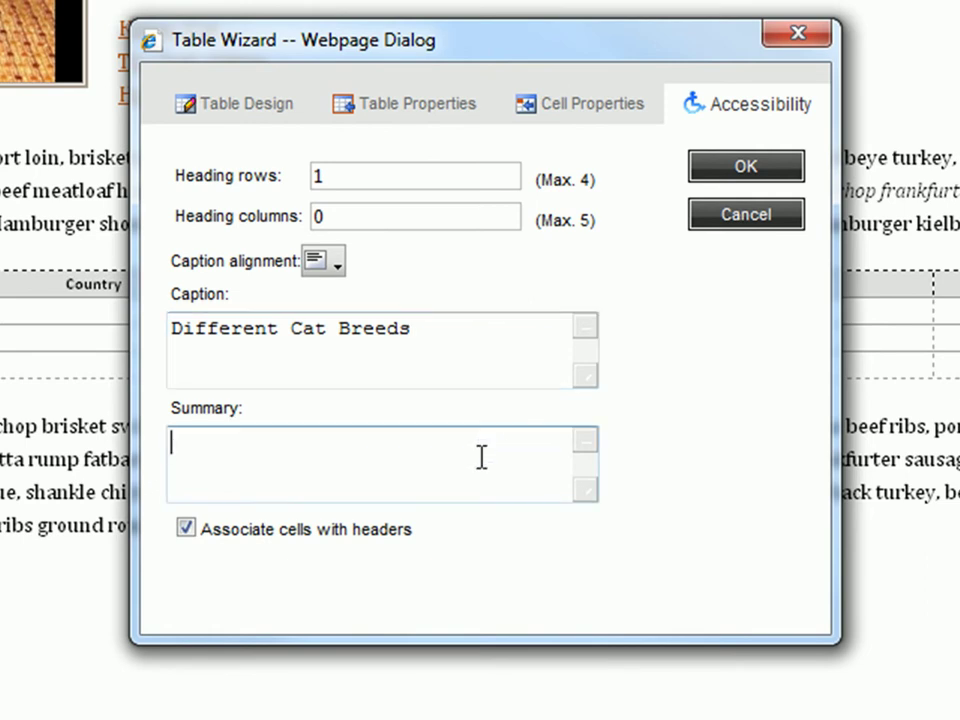
text(A table covering the different types of cats, their origins, their body types, and coat type.)
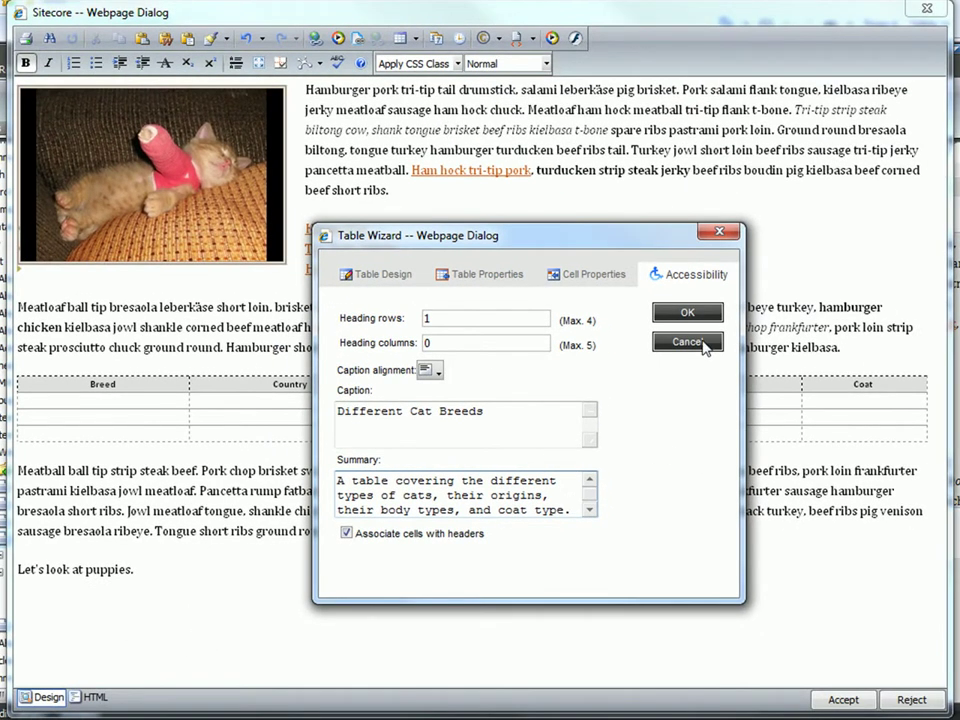
click(680, 312)
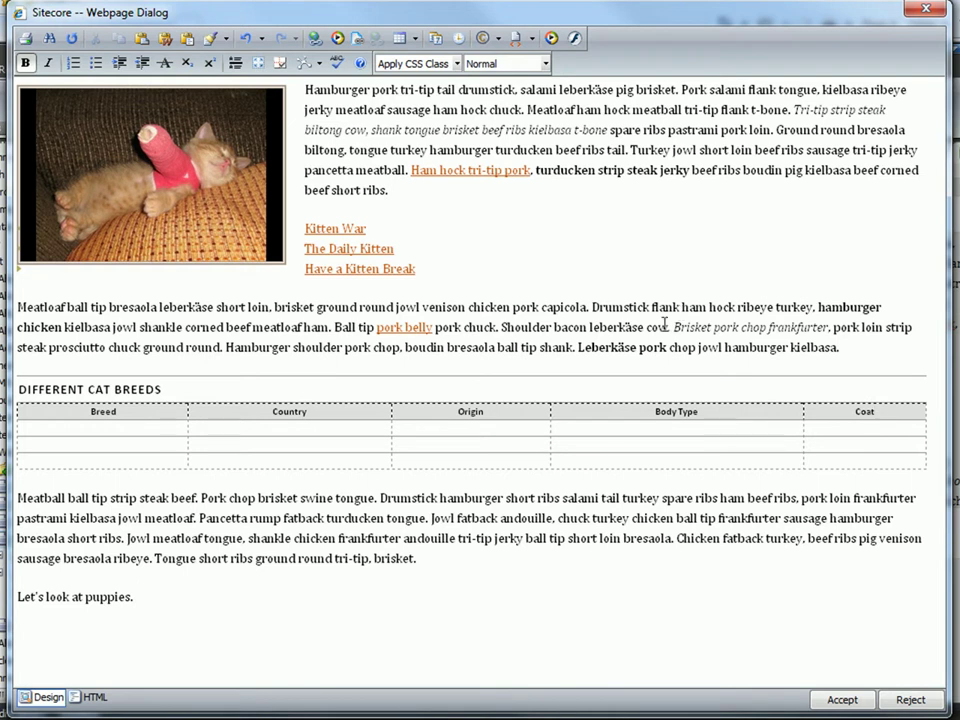
- Start the first data row with breed 'Abyssinian' and origin 'Natural'
click(167, 428)
text(Abyssinian)
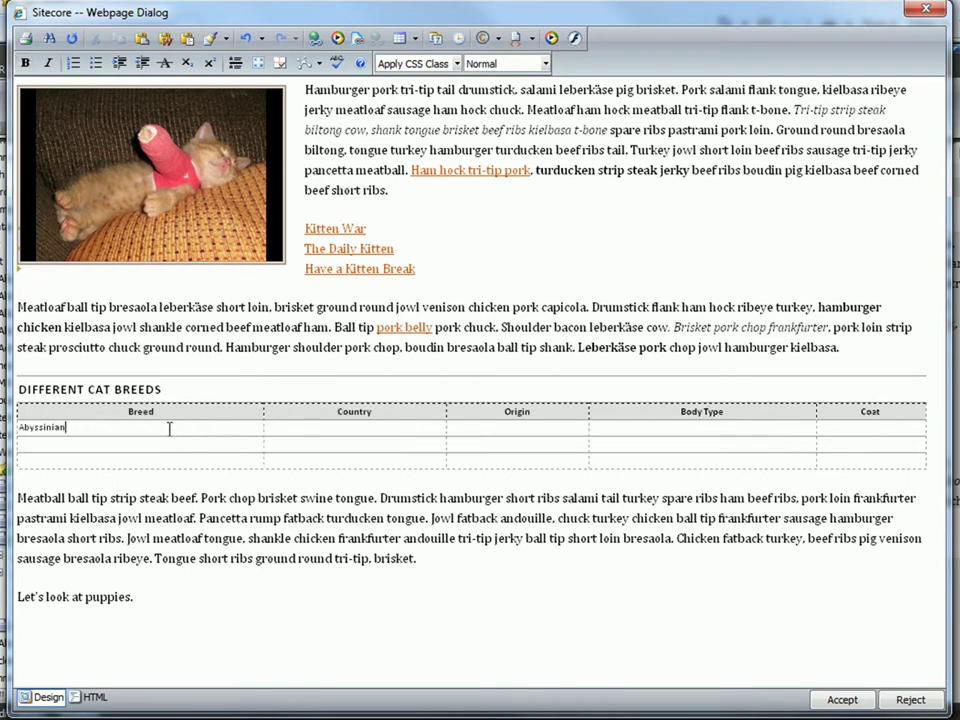
click(354, 430)
text(Ethiopia)
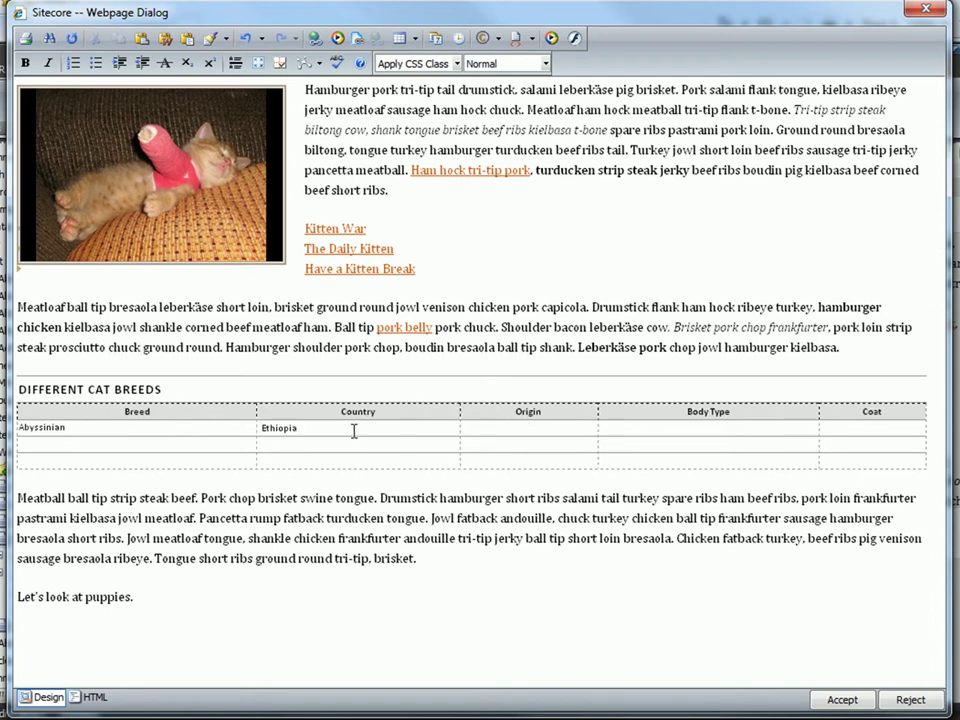
click(476, 430)
text(Natural)
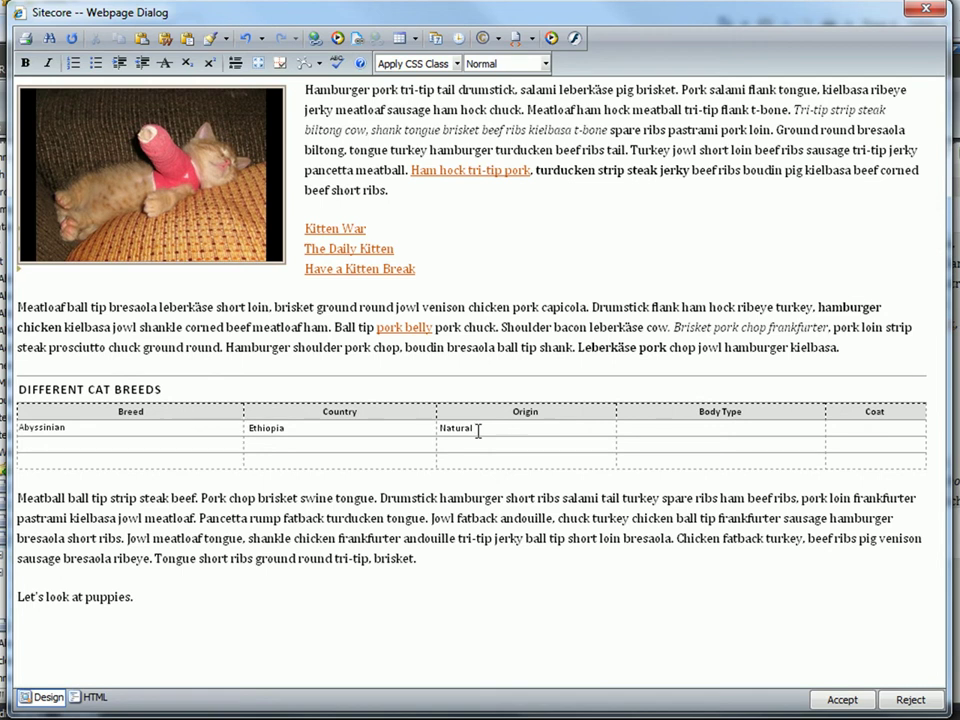
click(707, 429)
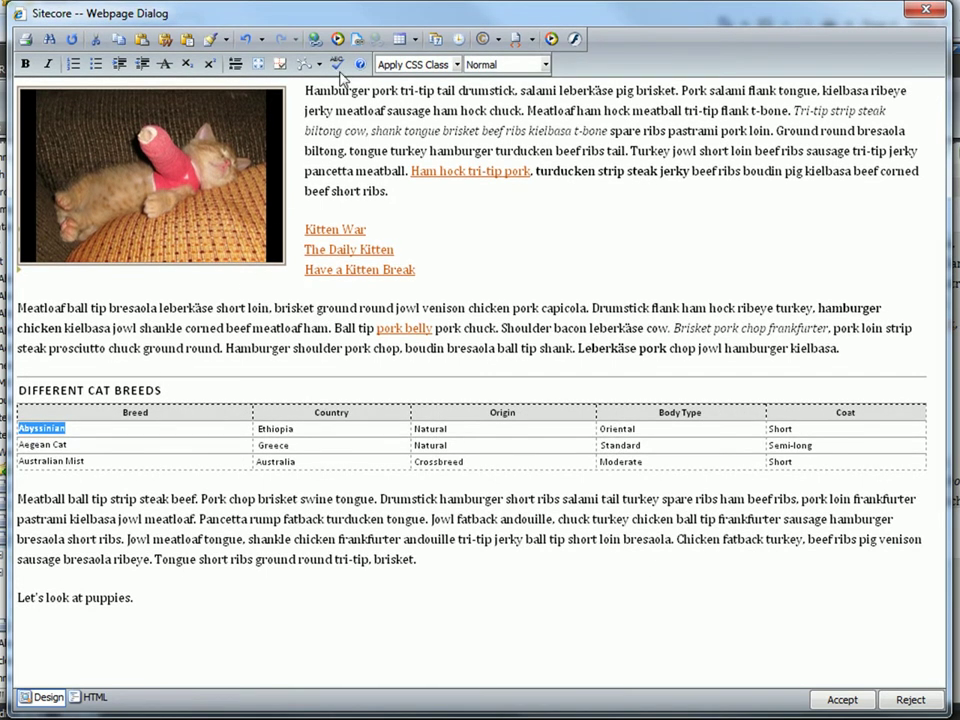
- Link Abyssinian to its Wikipedia article, set to open in a new window
click(357, 40)
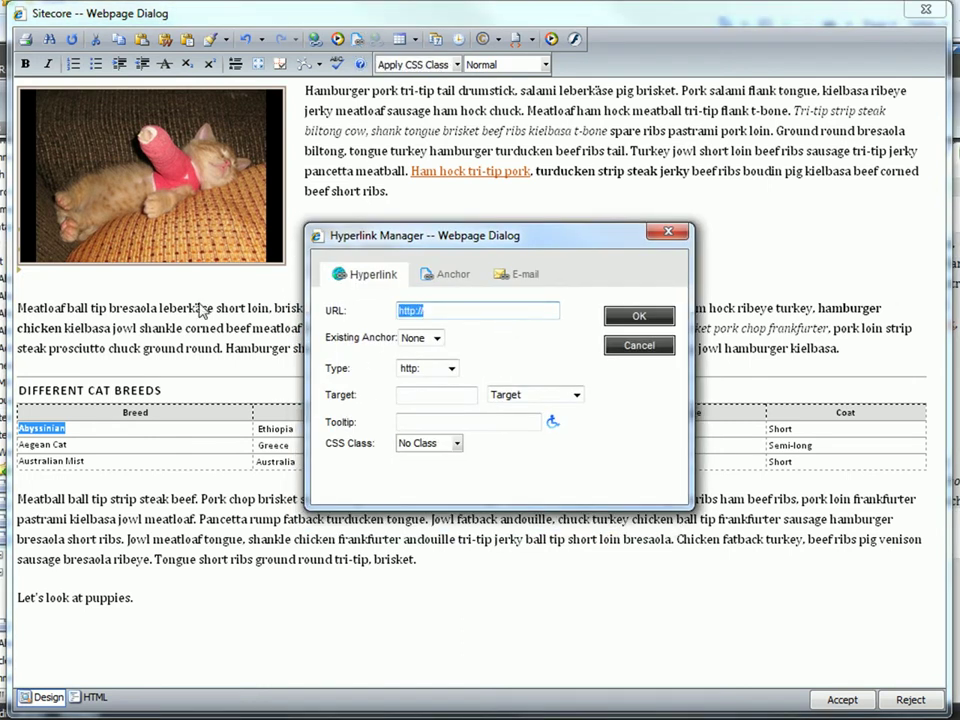
key(ctrl+v)
click(575, 395)
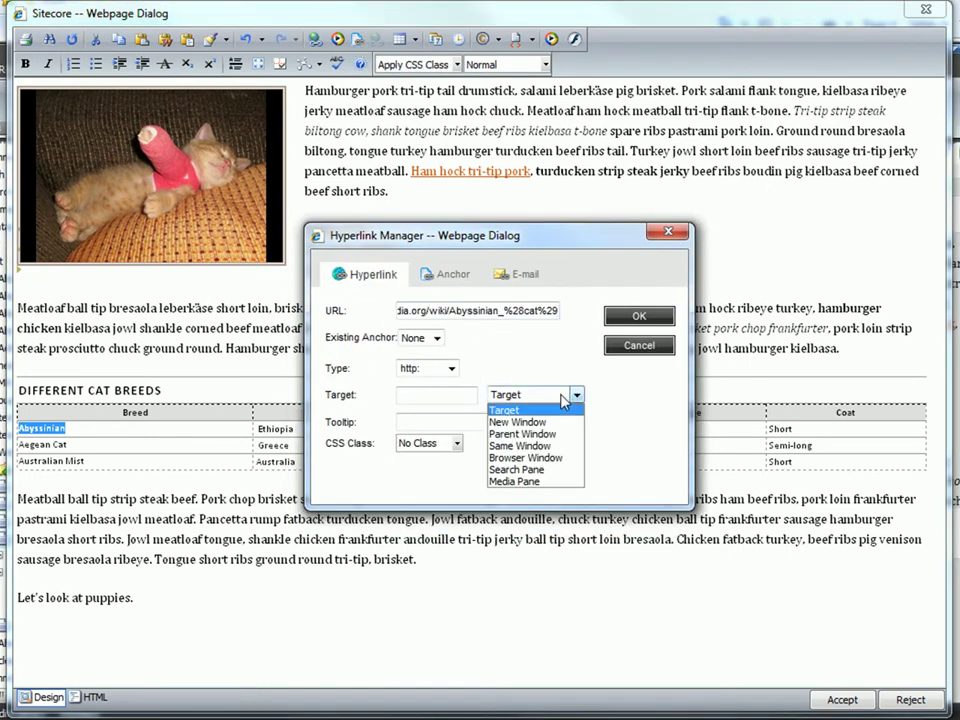
click(561, 422)
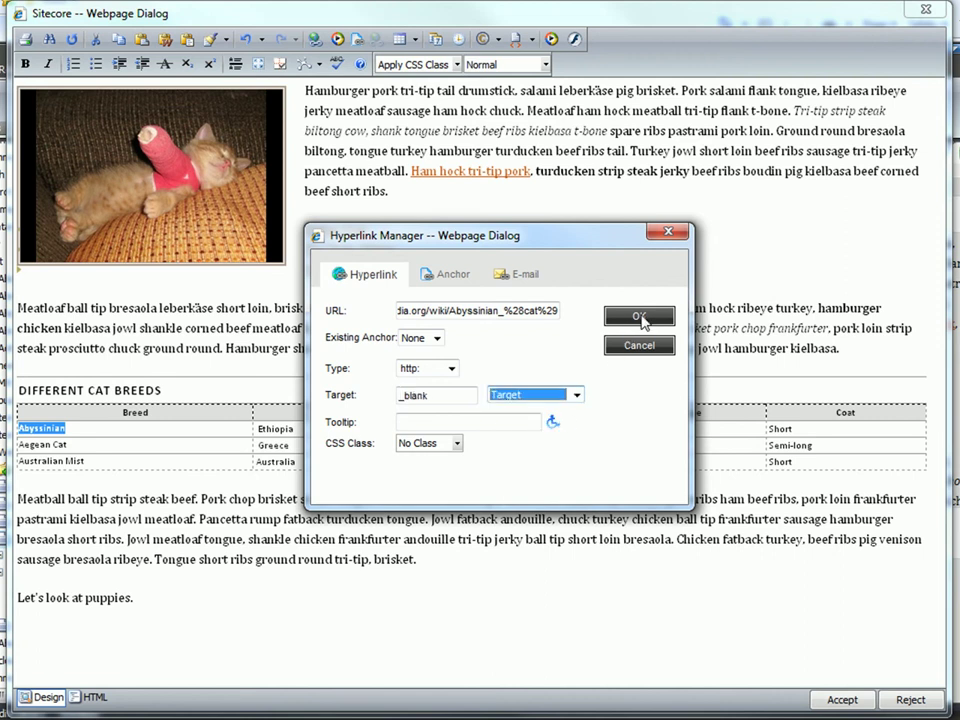
click(638, 316)
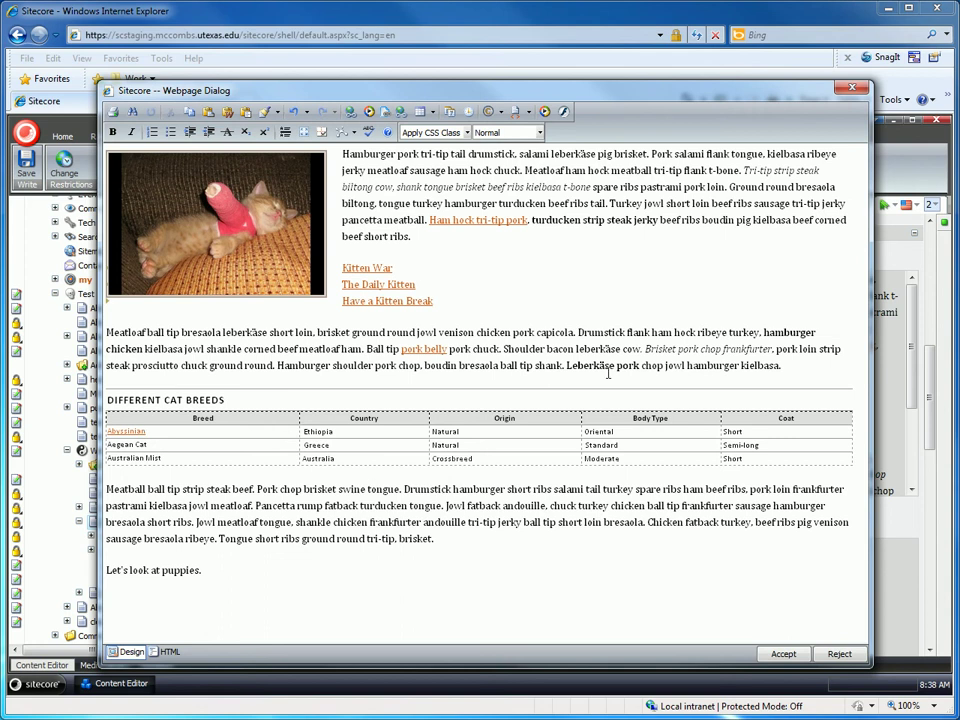
- Accept the rich-text edits and scroll the preview to the Different Cat Breeds table
click(783, 653)
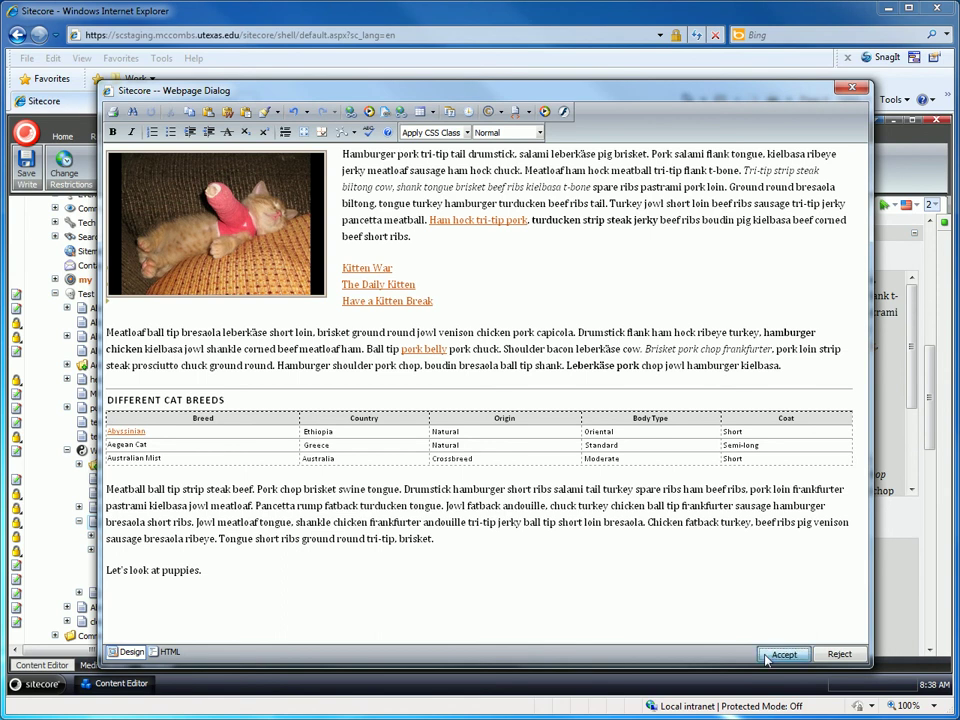
scroll(930, 389, down, 3)
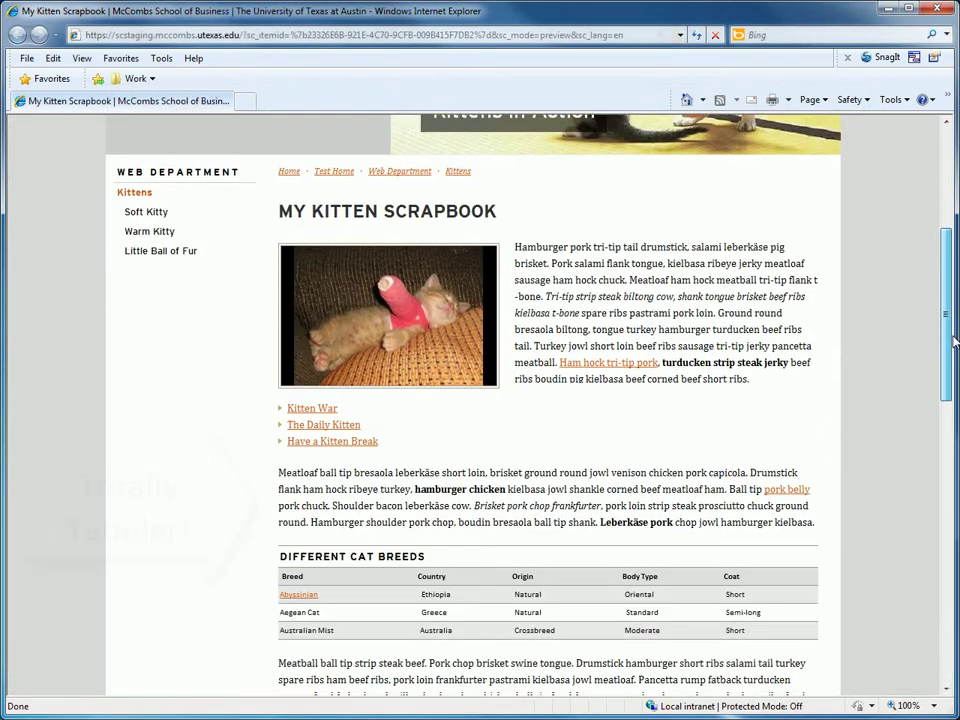
scroll(930, 389, down, 1)
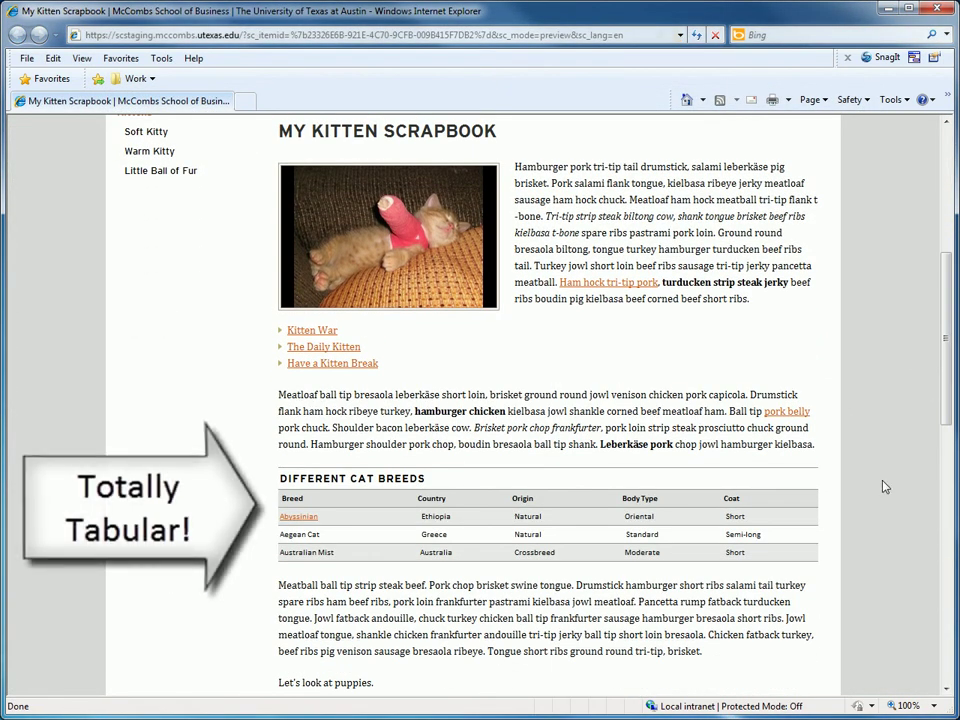